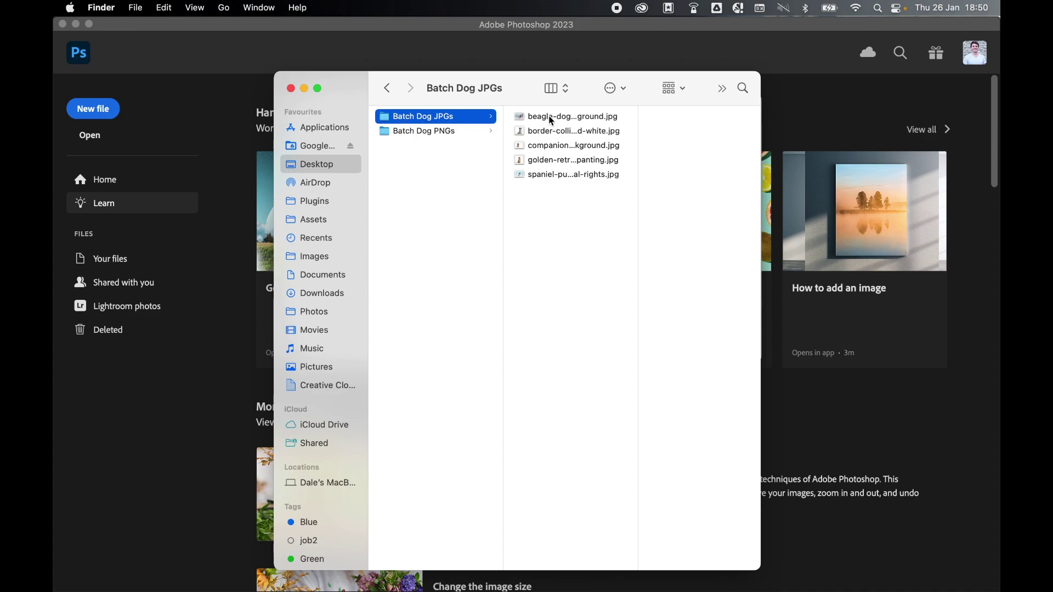
Step: Bring the Photoshop home screen in front of the Batch Dog JPGs Finder window
{"action": "left_click", "coordinate": [217, 325]}
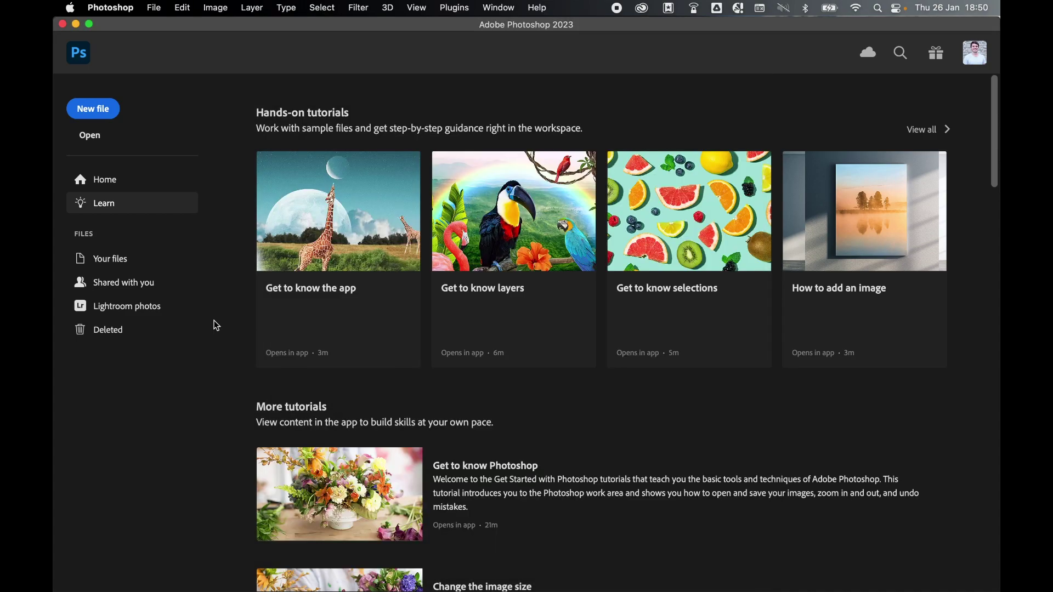
Step: Start Load Files into Stack with the Batch Dog JPGs folder as the source
{"action": "left_click", "coordinate": [156, 8]}
{"action": "mouse_move", "coordinate": [296, 316]}
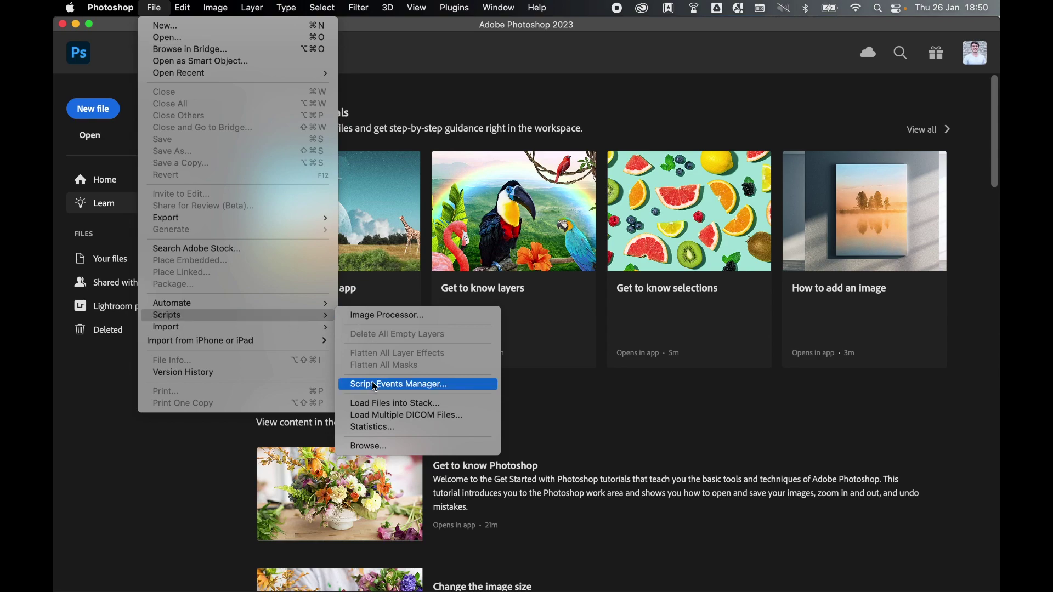
{"action": "left_click", "coordinate": [374, 403]}
{"action": "left_click", "coordinate": [490, 254]}
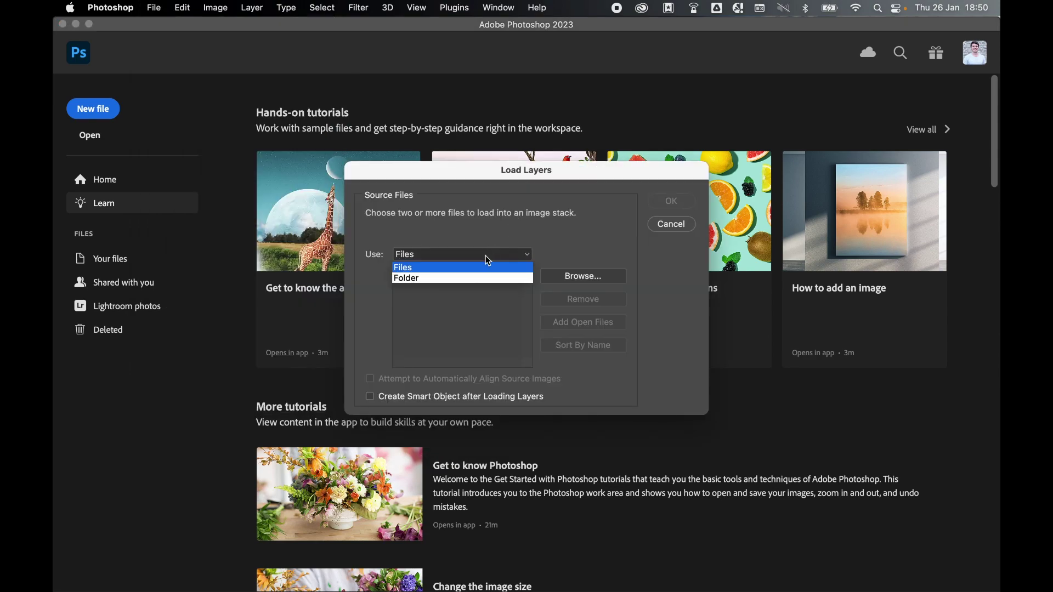
{"action": "left_click", "coordinate": [470, 280]}
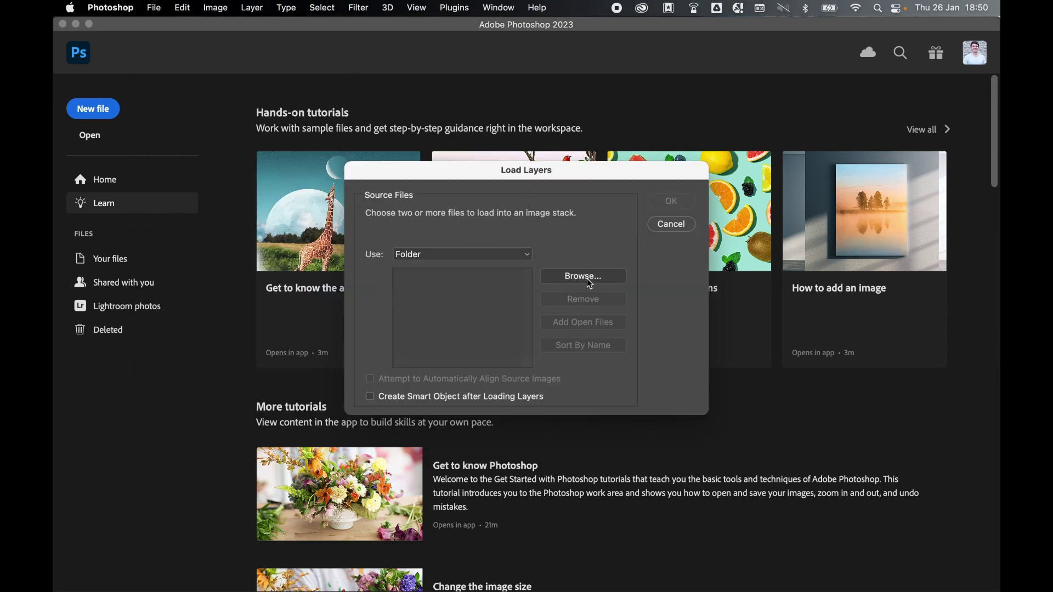
{"action": "left_click", "coordinate": [587, 279]}
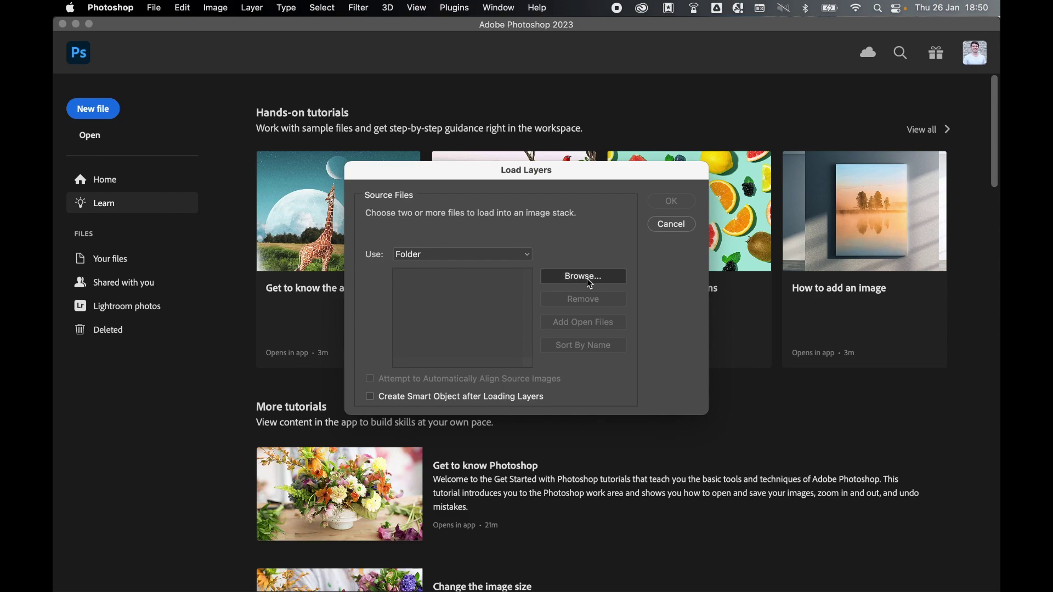
{"action": "left_click", "coordinate": [680, 537]}
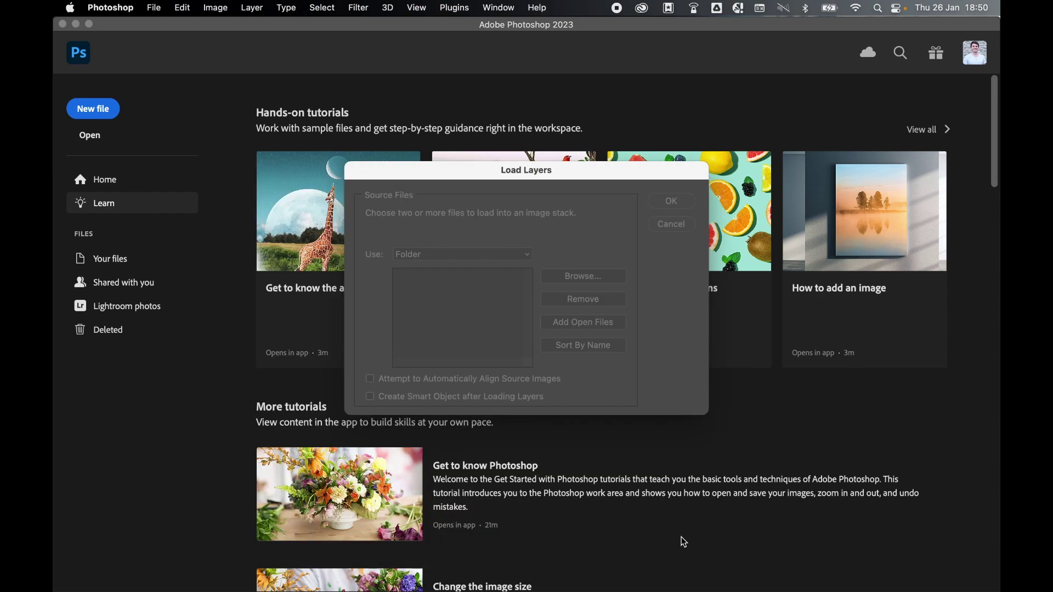
Step: Keep the source as Folder, enable automatic alignment, and load the five dogs as layers
{"action": "left_click", "coordinate": [528, 255]}
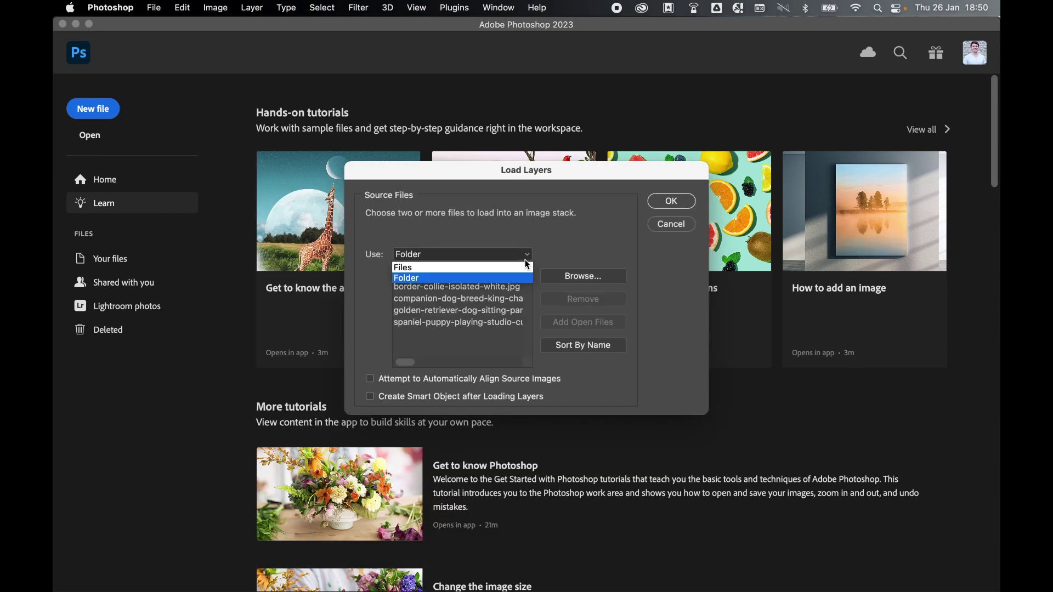
{"action": "left_click", "coordinate": [574, 254]}
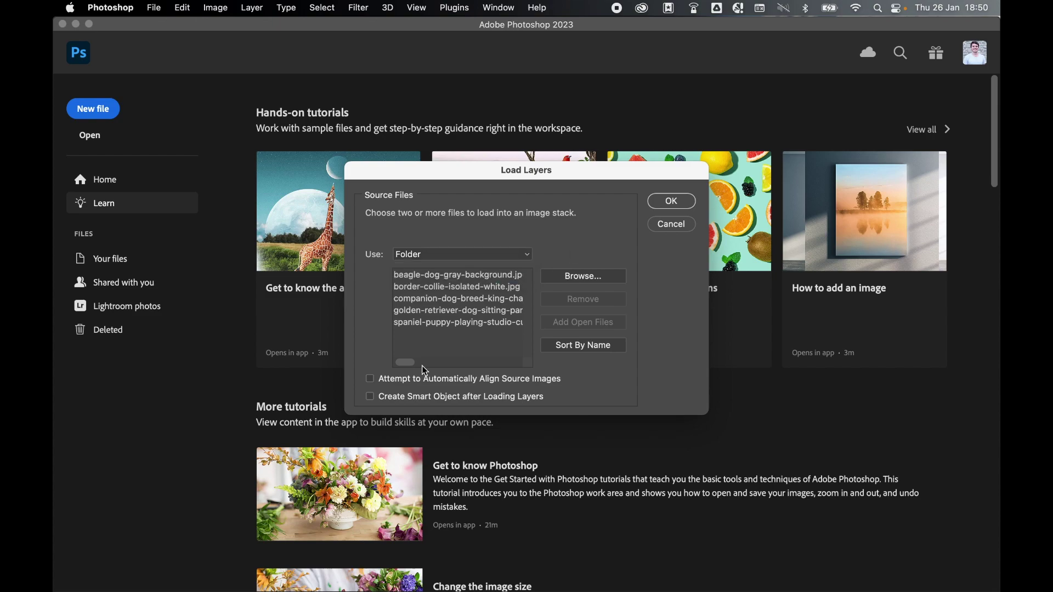
{"action": "left_click", "coordinate": [370, 380]}
{"action": "left_click", "coordinate": [670, 203]}
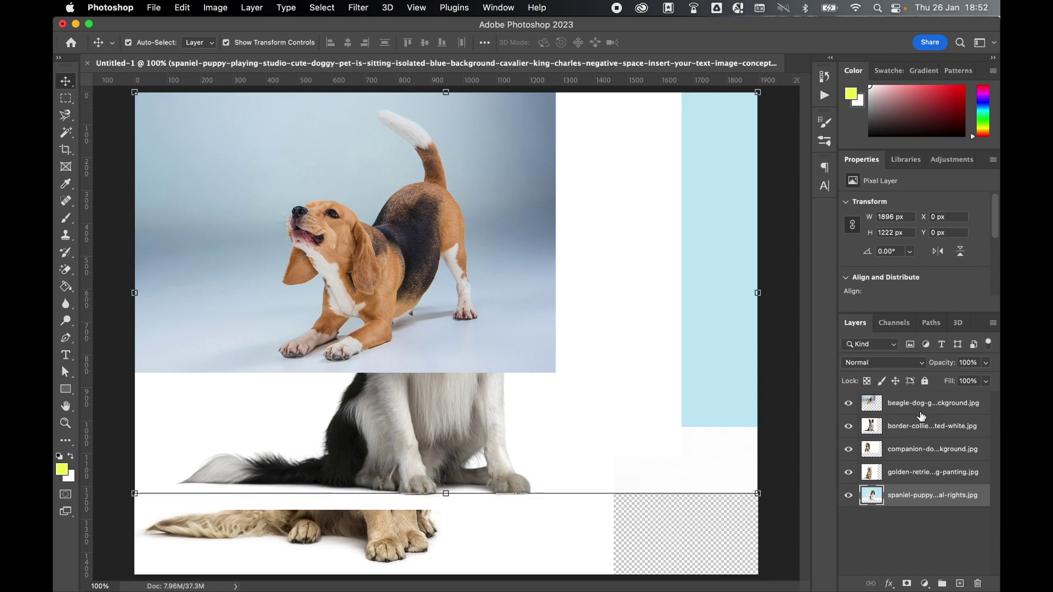
Step: Select the beagle layer and show the Properties panel
{"action": "left_click", "coordinate": [921, 411]}
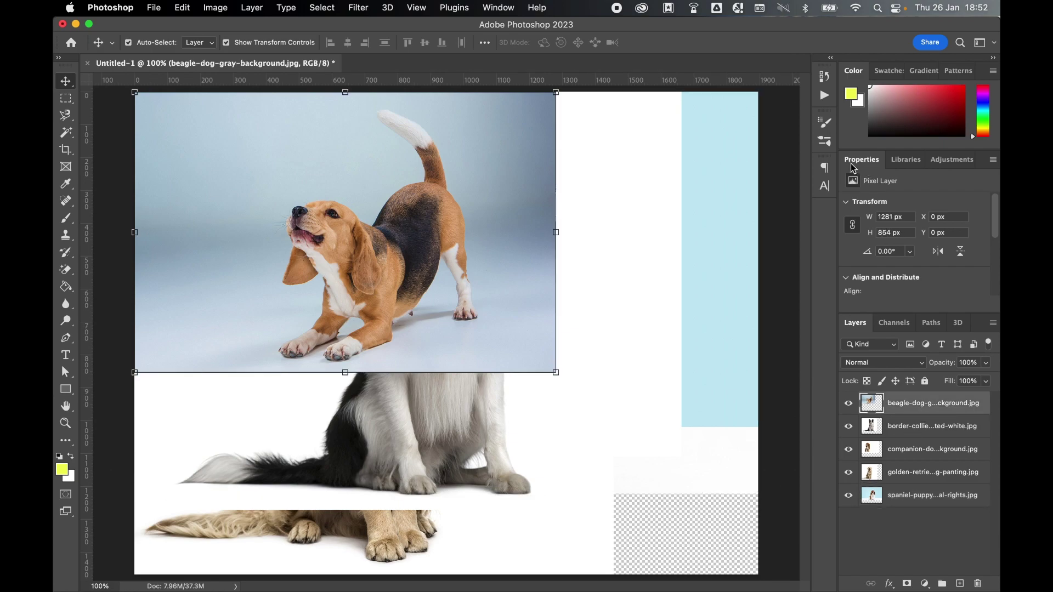
{"action": "left_click", "coordinate": [498, 7]}
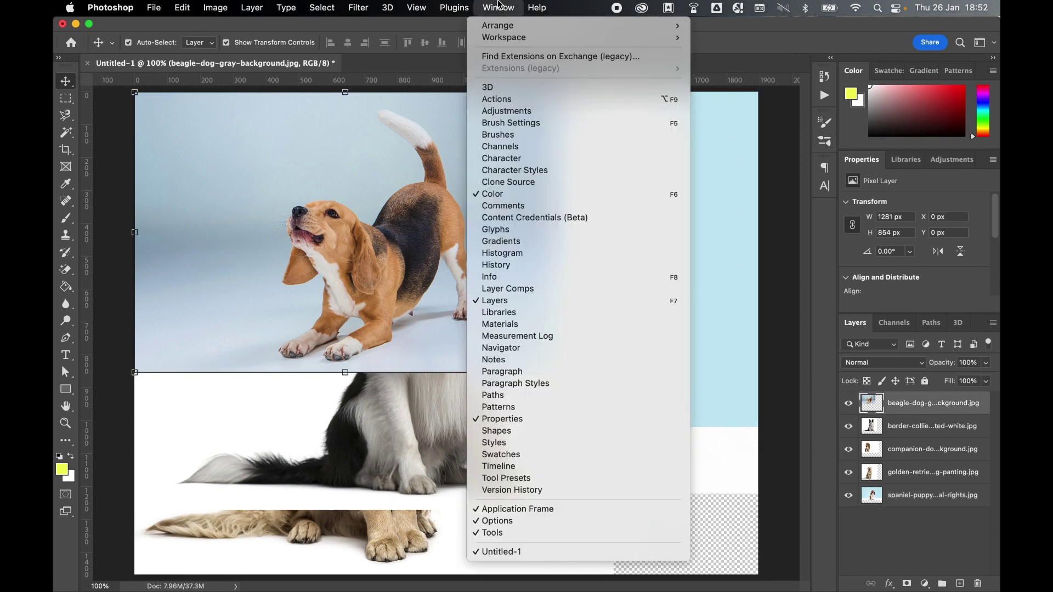
{"action": "left_click", "coordinate": [551, 419]}
{"action": "scroll", "coordinate": [899, 236], "scroll_direction": "down", "scroll_amount": 3}
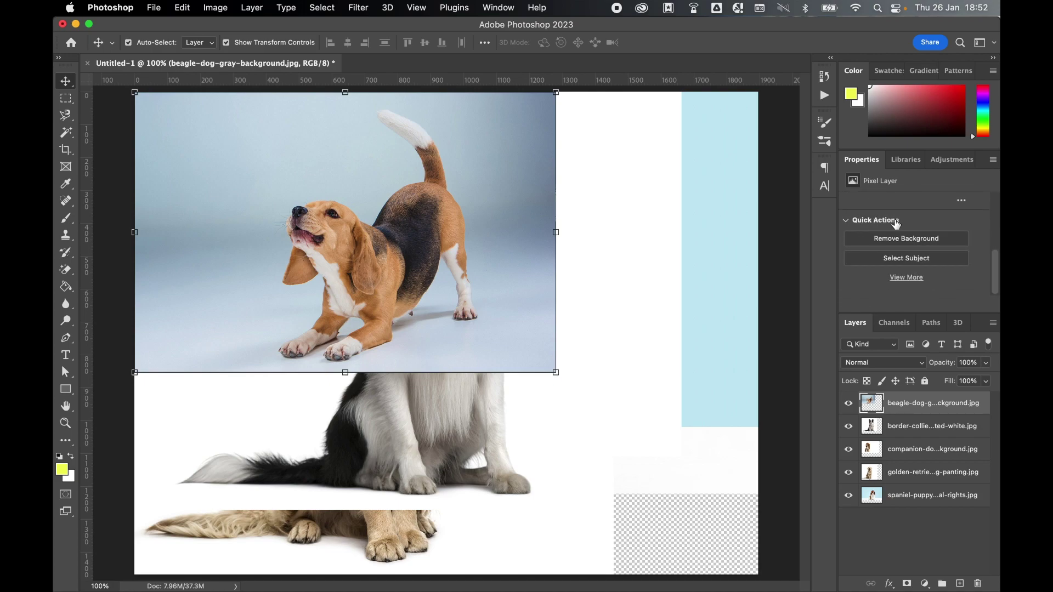
Step: Try Remove Background on the beagle, inspect and undo it, then use Select Subject
{"action": "left_click", "coordinate": [889, 239]}
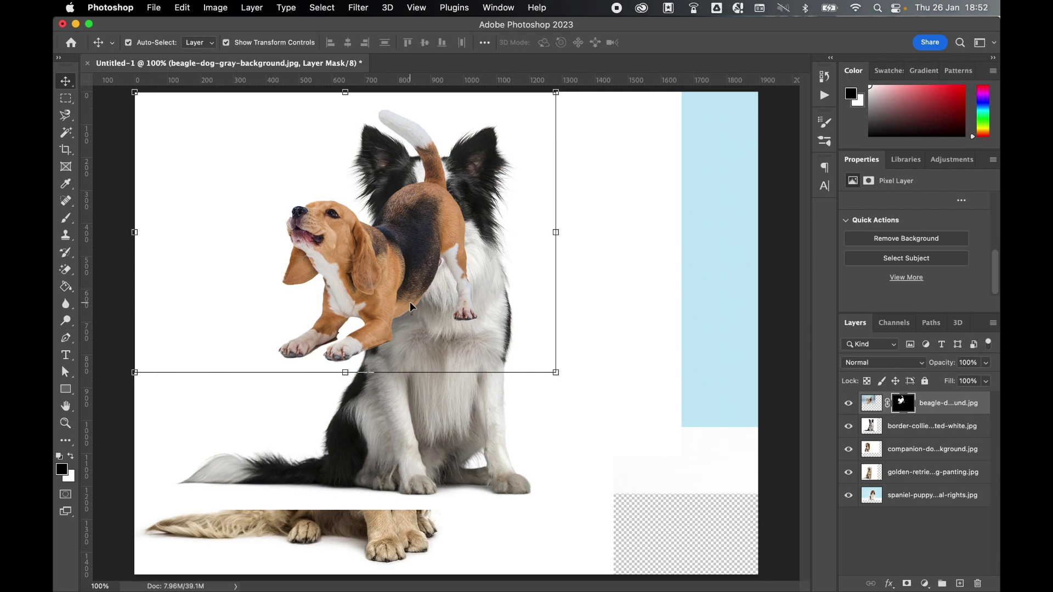
{"action": "key", "text": "super+plus"}
{"action": "key", "text": "super+plus"}
{"action": "key", "text": "super+plus"}
{"action": "key", "text": "super+plus"}
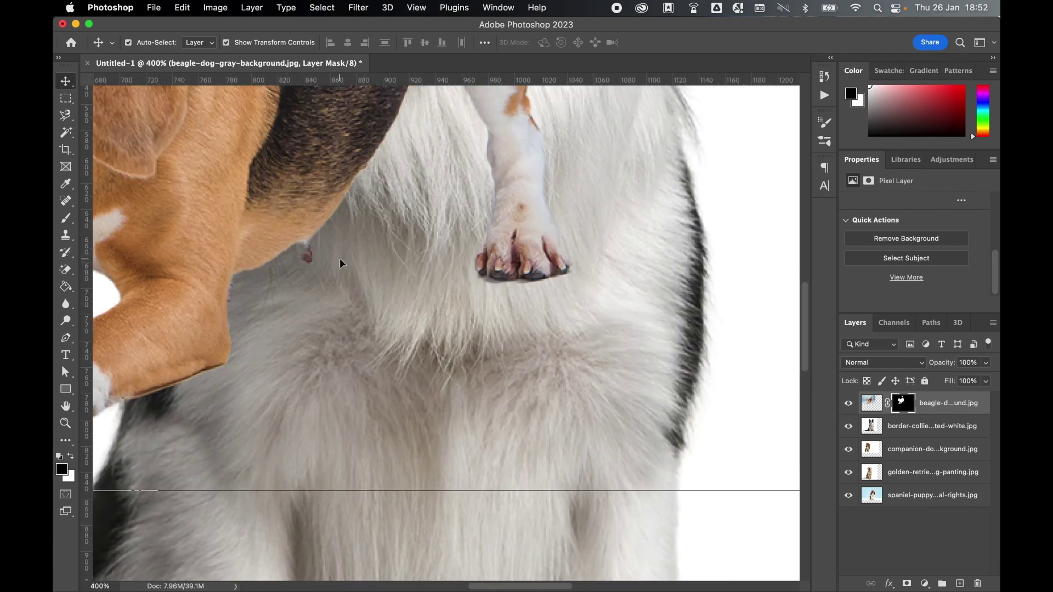
{"action": "key", "text": "super+0"}
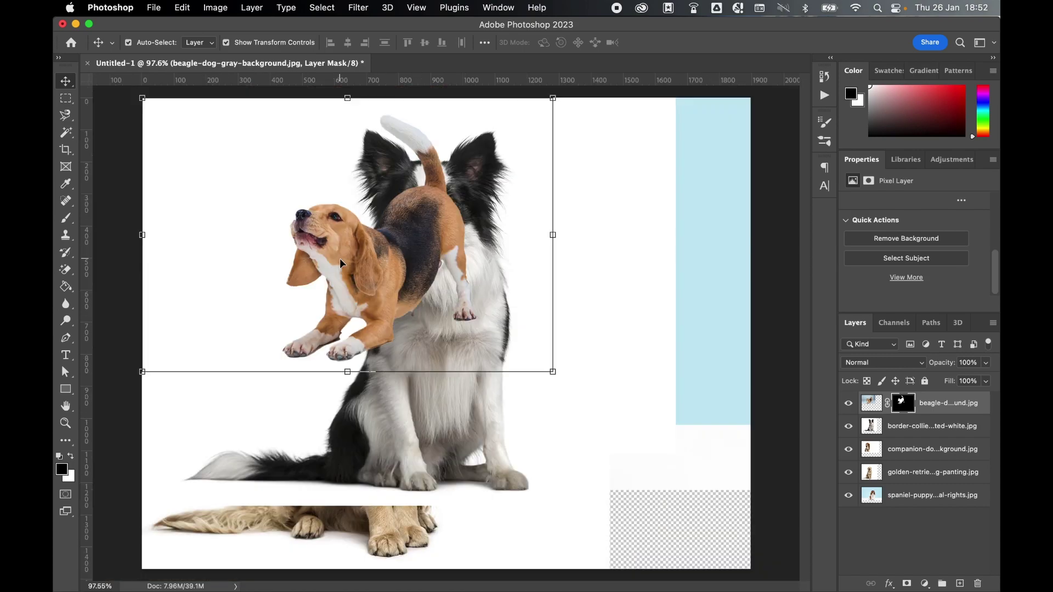
{"action": "key", "text": "super+z"}
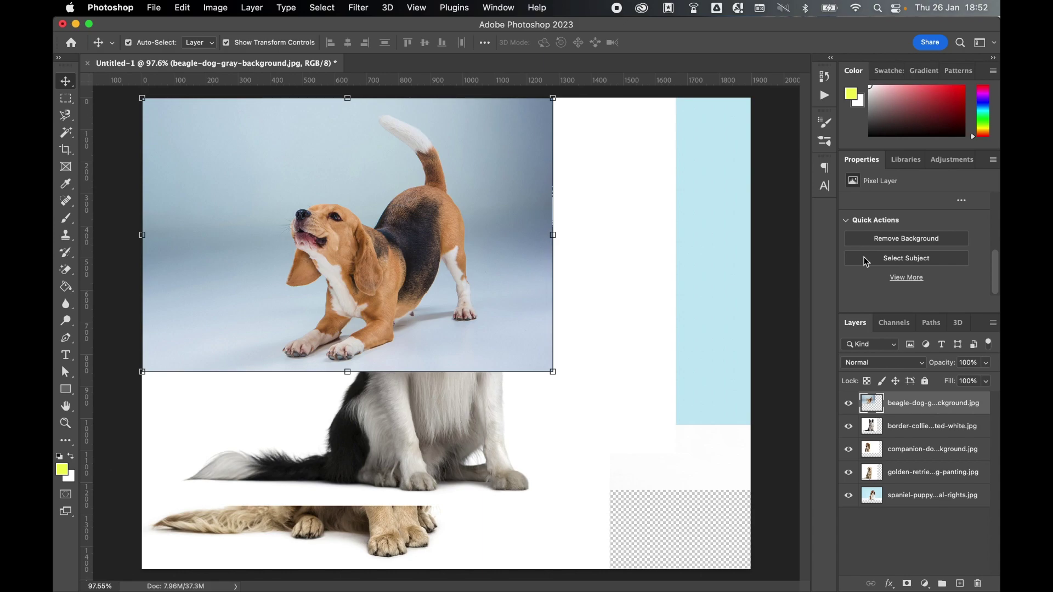
{"action": "left_click", "coordinate": [864, 258]}
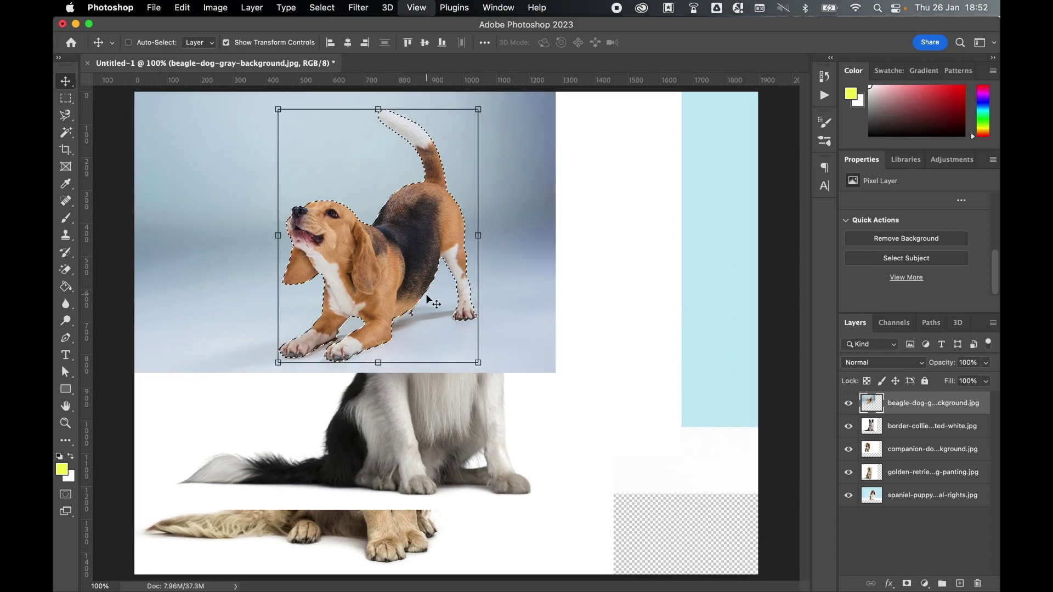
Step: Add the patch along the beagle's neck using colour selection at tolerance 10
{"action": "key", "text": "super+plus"}
{"action": "key", "text": "super+plus"}
{"action": "key", "text": "super+plus"}
{"action": "key", "text": "super+plus"}
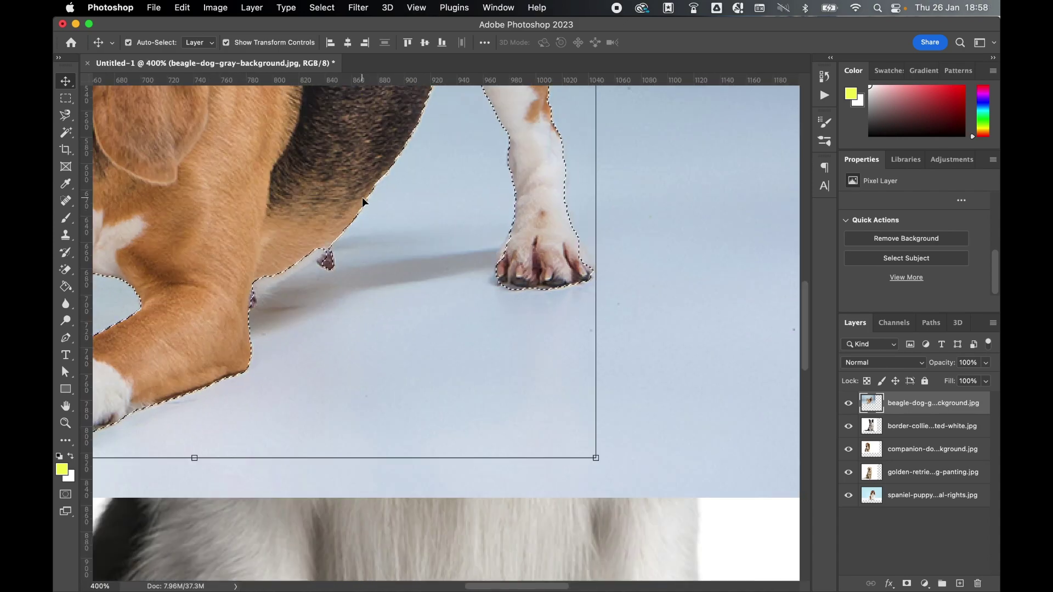
{"action": "left_click", "coordinate": [64, 140]}
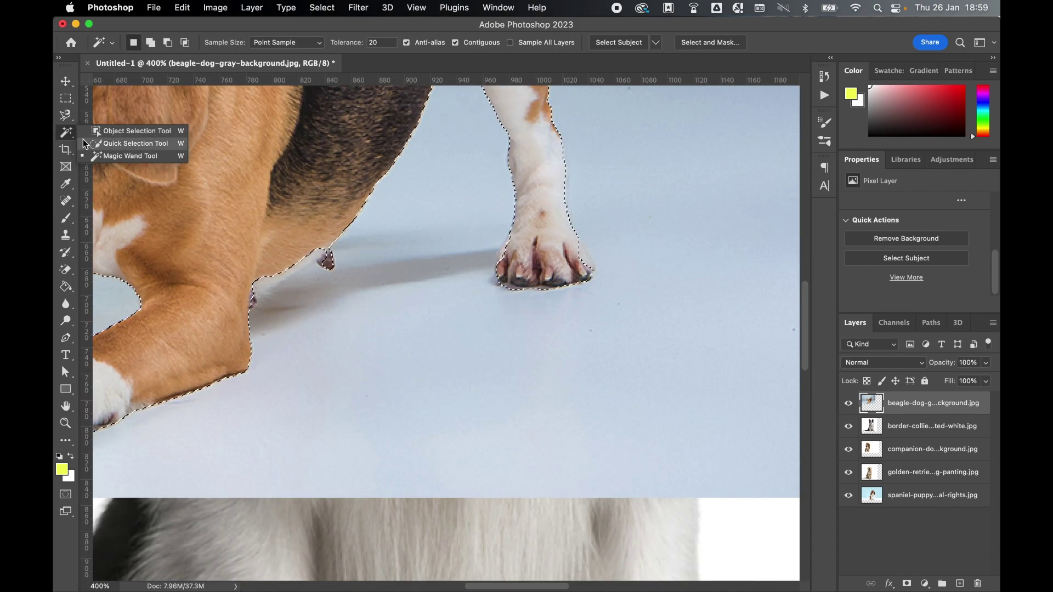
{"action": "left_click", "coordinate": [93, 156]}
{"action": "left_click", "coordinate": [358, 43]}
{"action": "type", "text": "10"}
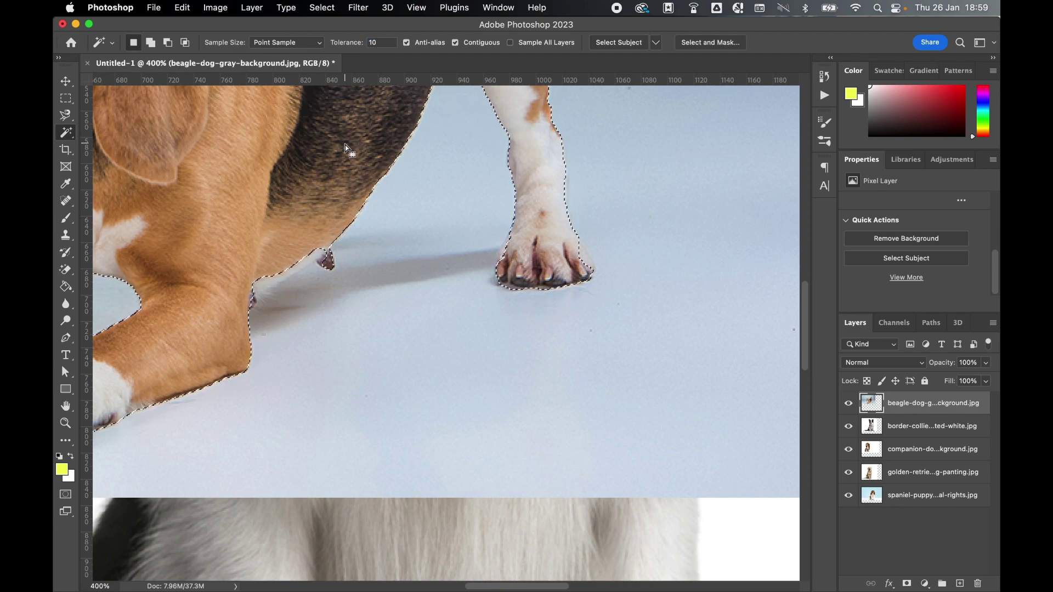
{"action": "key", "text": "alt"}
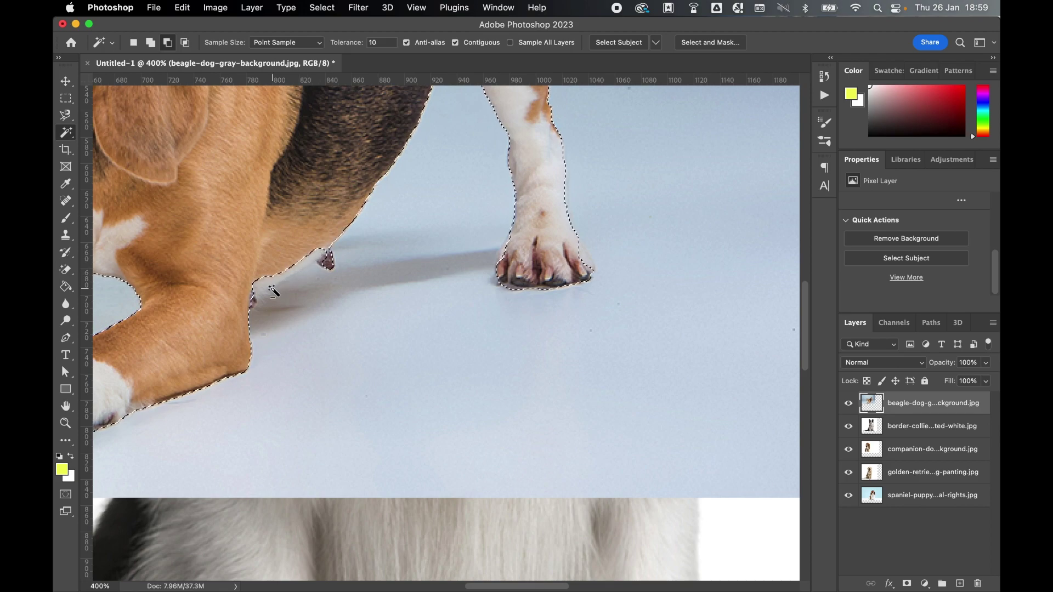
{"action": "key", "text": "shift"}
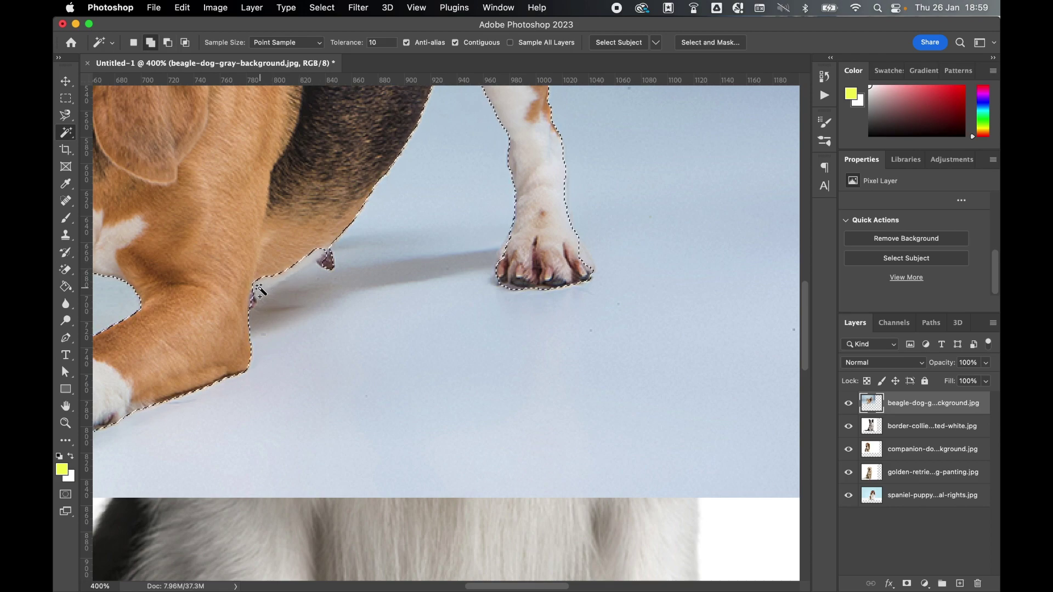
{"action": "left_click", "coordinate": [323, 252], "text": "shift"}
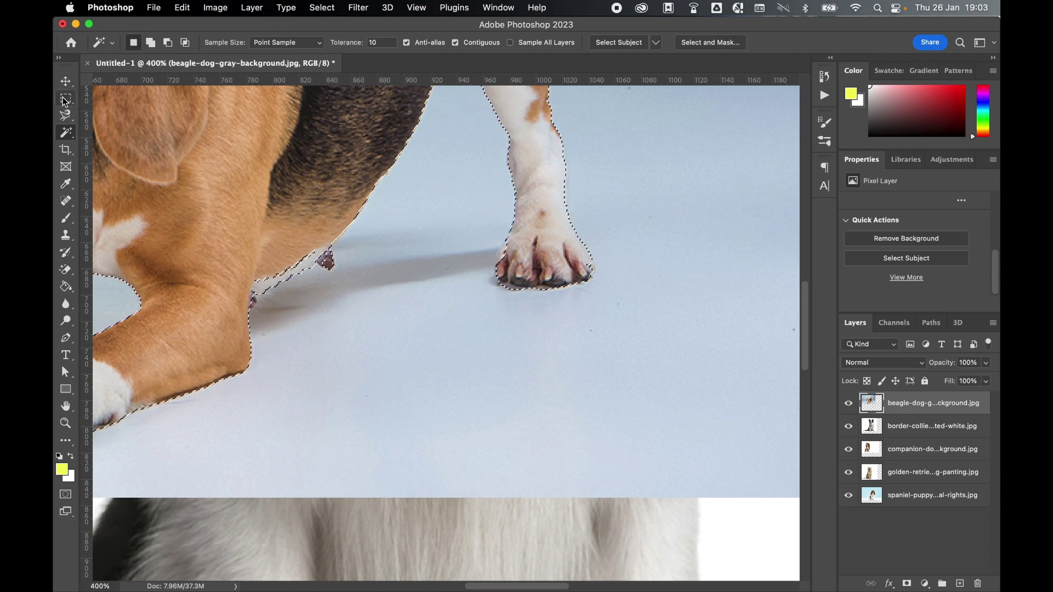
Step: Copy the selected beagle to a new Layer 1 with Layer Via Copy and fit the canvas
{"action": "key", "text": "m"}
{"action": "right_click", "coordinate": [254, 188]}
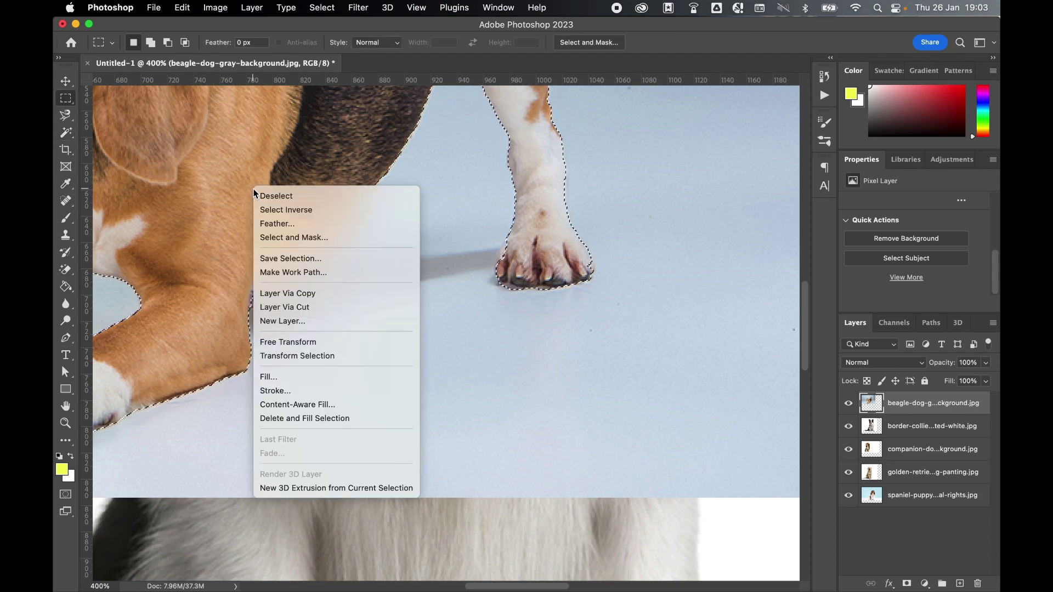
{"action": "left_click", "coordinate": [315, 293]}
{"action": "key", "text": "super+0"}
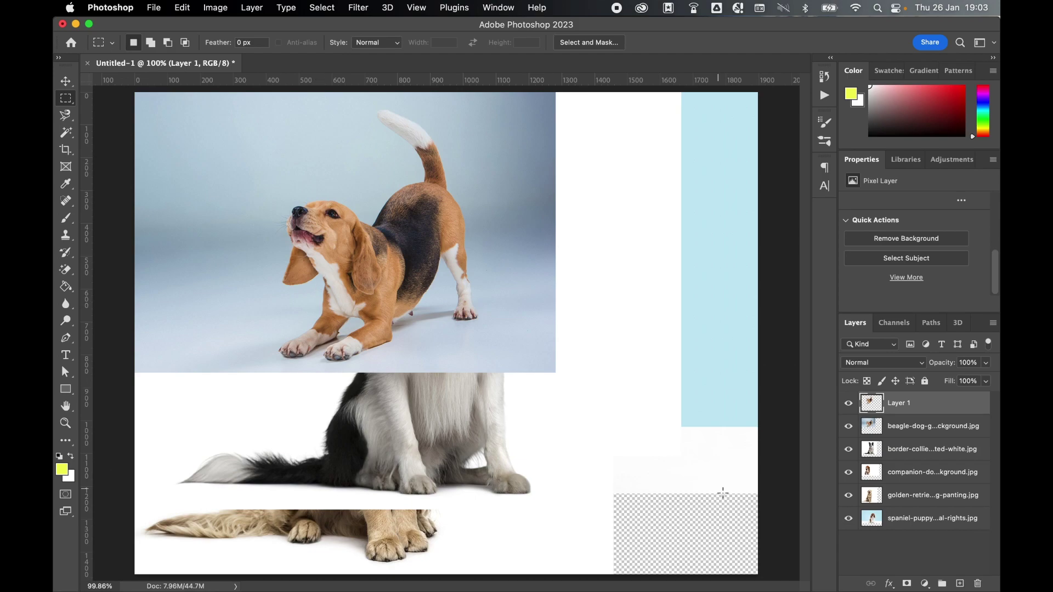
Step: Delete the original beagle layer and remove backgrounds from the collie, companion, retriever and spaniel layers
{"action": "left_click", "coordinate": [948, 426]}
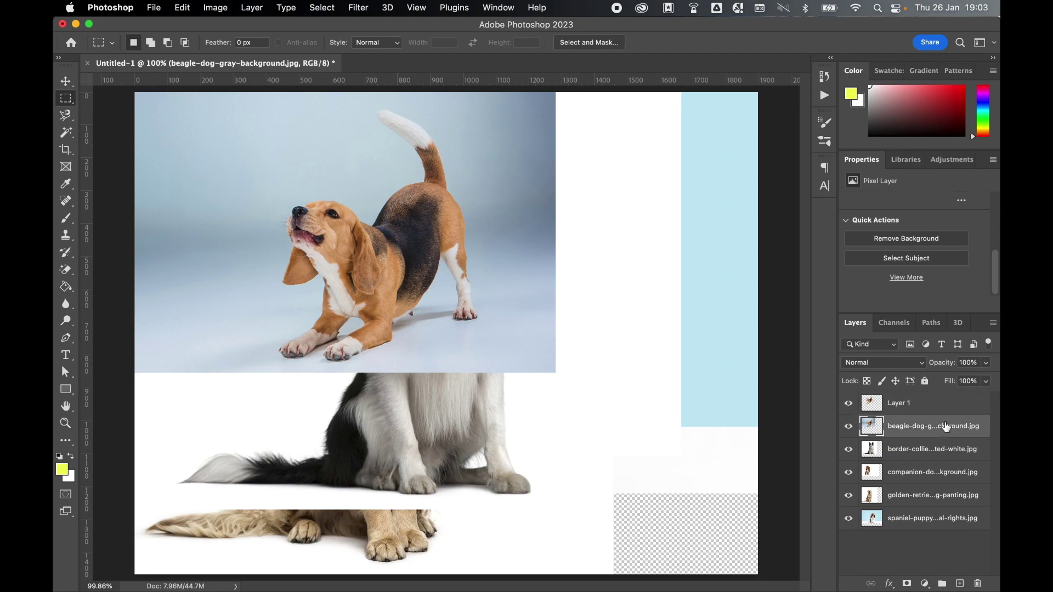
{"action": "left_click", "coordinate": [978, 584]}
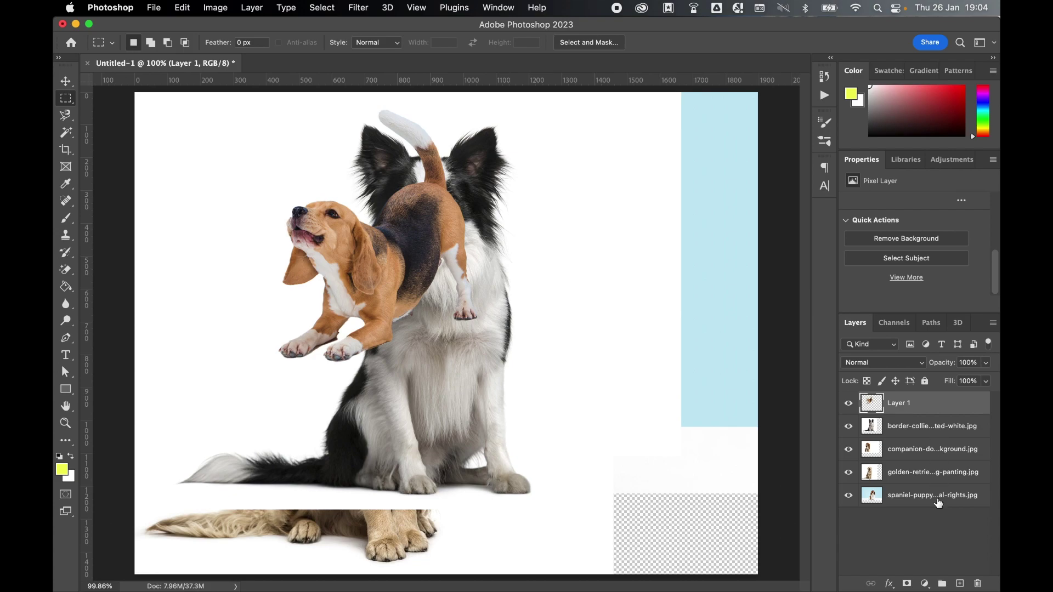
{"action": "left_click", "coordinate": [945, 429]}
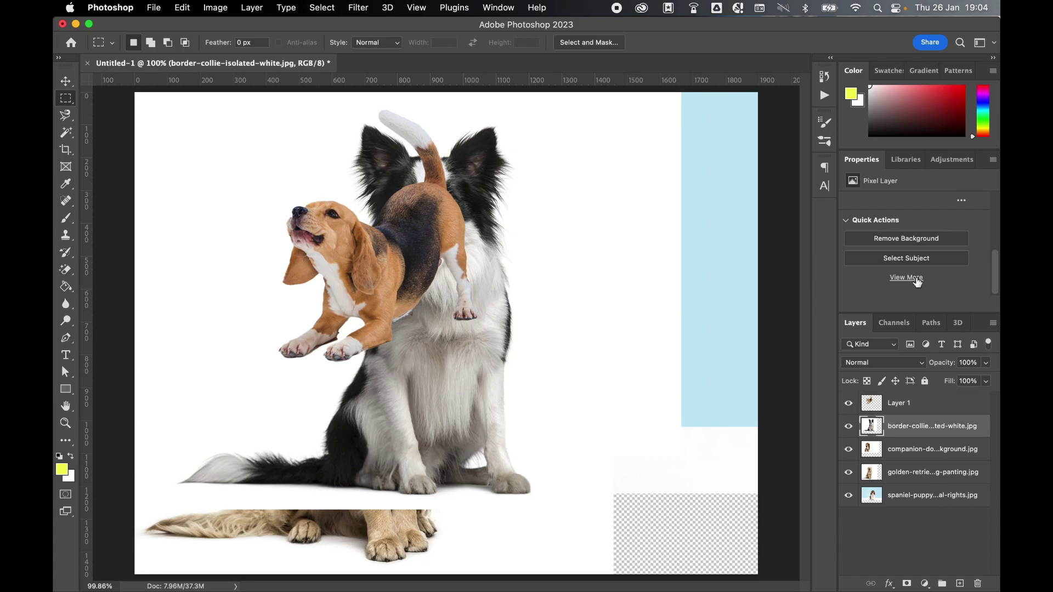
{"action": "left_click", "coordinate": [906, 238]}
{"action": "key", "text": "alt+bracketleft"}
{"action": "left_click", "coordinate": [916, 238]}
{"action": "key", "text": "alt+bracketleft"}
{"action": "left_click", "coordinate": [921, 241]}
{"action": "key", "text": "alt+bracketleft"}
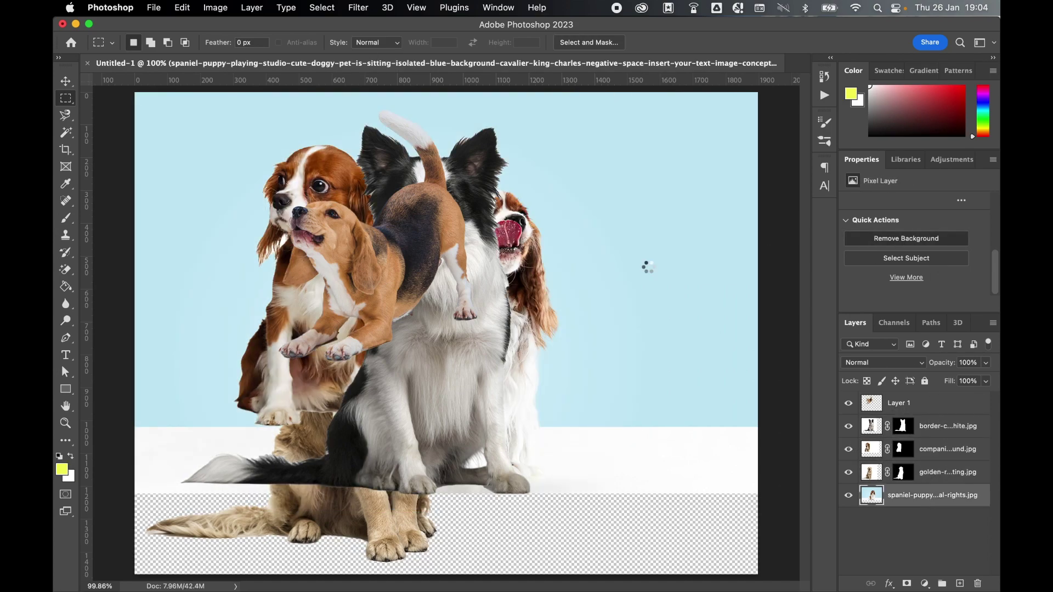
{"action": "left_click", "coordinate": [921, 241]}
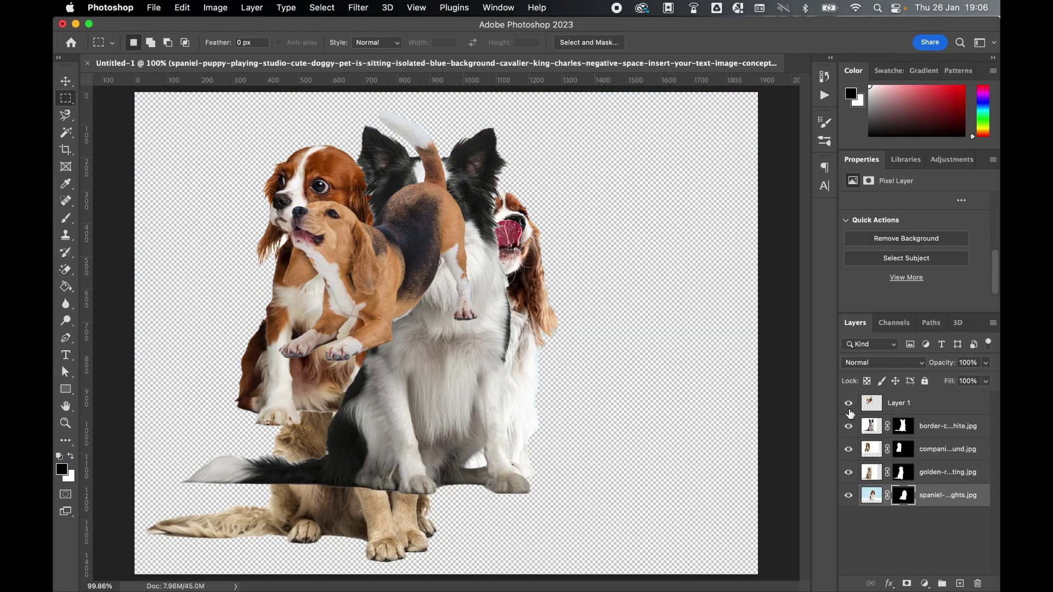
Step: Check each dog cutout by toggling layer visibility, then restore all layers
{"action": "left_click", "coordinate": [849, 403]}
{"action": "left_click", "coordinate": [848, 427]}
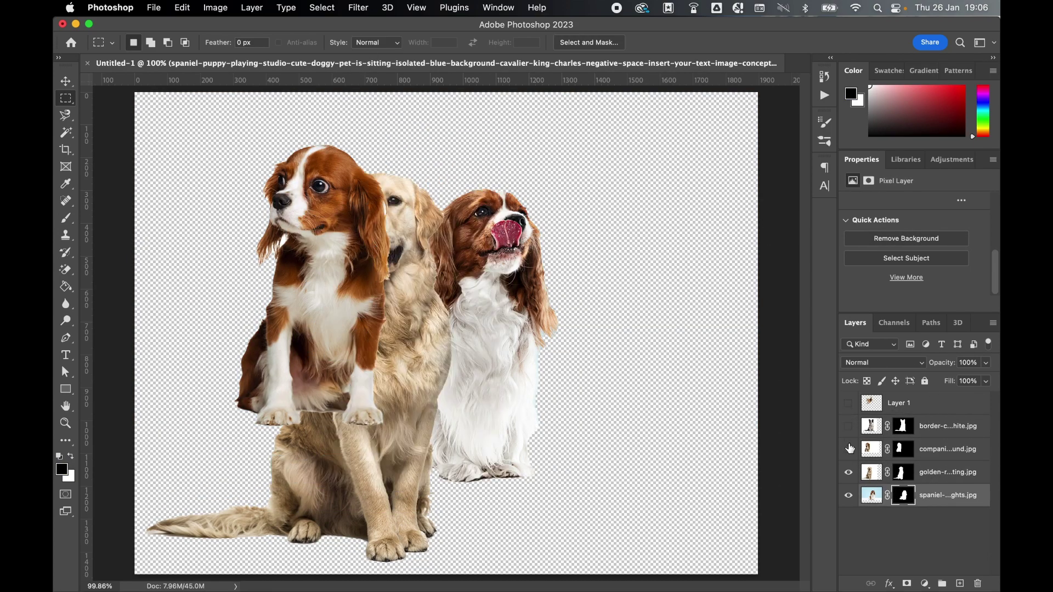
{"action": "left_click", "coordinate": [848, 450]}
{"action": "left_click", "coordinate": [849, 472]}
{"action": "left_click", "coordinate": [849, 496]}
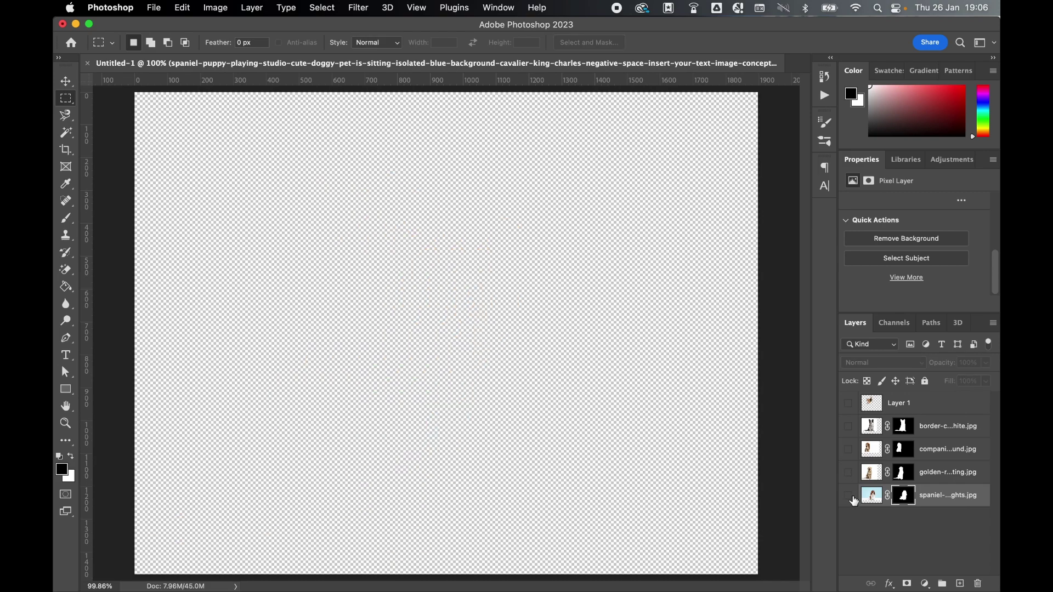
{"action": "left_click", "coordinate": [849, 472]}
{"action": "left_click", "coordinate": [848, 473]}
{"action": "left_click", "coordinate": [849, 450]}
{"action": "left_click", "coordinate": [849, 450]}
{"action": "left_click", "coordinate": [849, 426]}
{"action": "left_click", "coordinate": [849, 426]}
{"action": "left_click", "coordinate": [849, 404]}
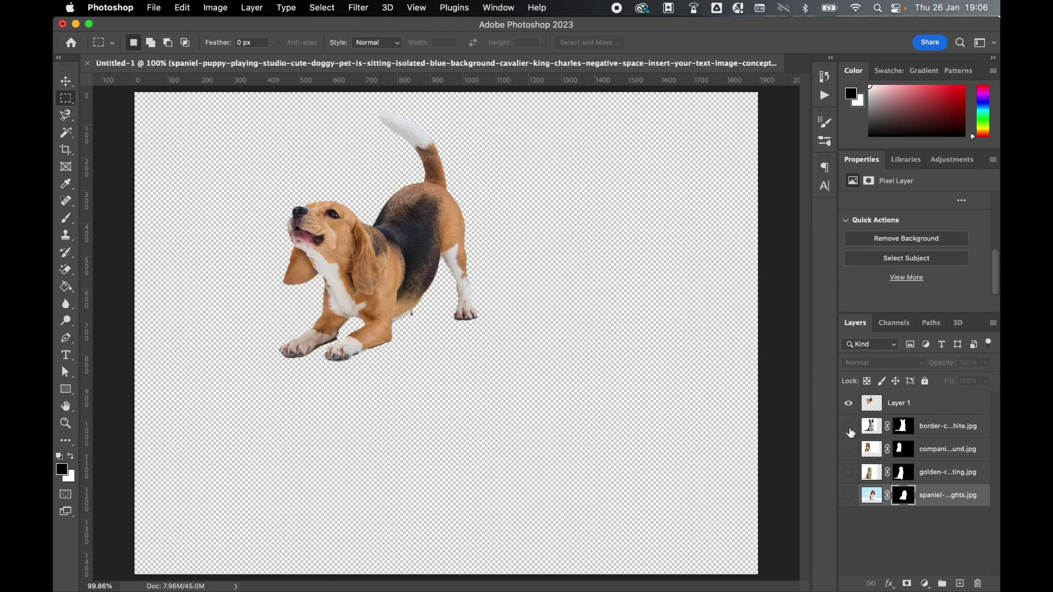
{"action": "left_click", "coordinate": [849, 426]}
{"action": "left_click", "coordinate": [849, 449]}
{"action": "left_click", "coordinate": [849, 472]}
{"action": "left_click", "coordinate": [849, 495]}
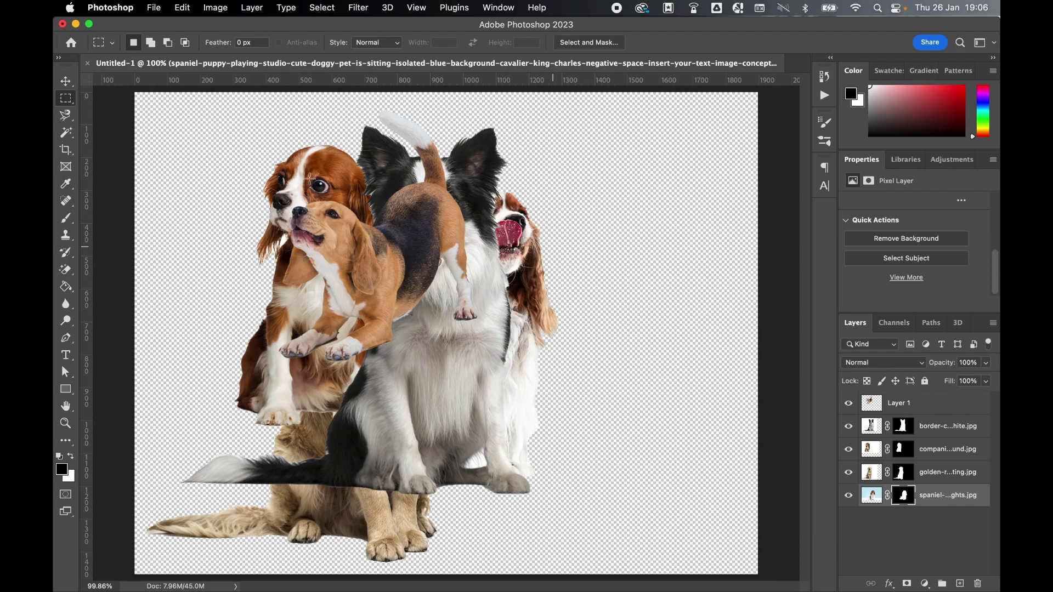
{"action": "left_click", "coordinate": [154, 8]}
Step: Open Export Layers to Files with Batch Dog PNGs as destination and prefix Untitled-1
{"action": "mouse_move", "coordinate": [176, 217]}
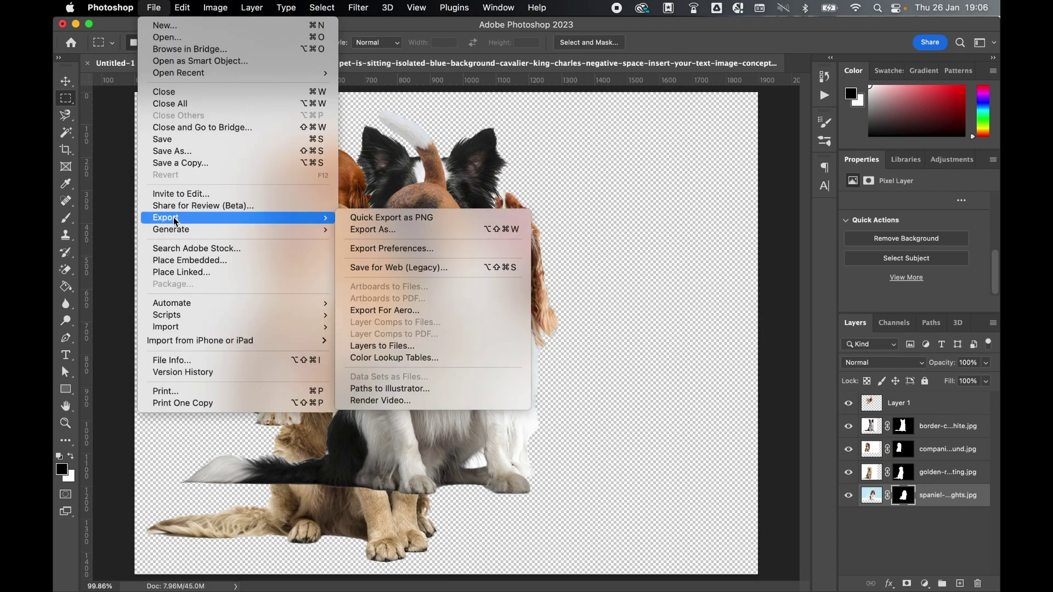
{"action": "left_click", "coordinate": [411, 345]}
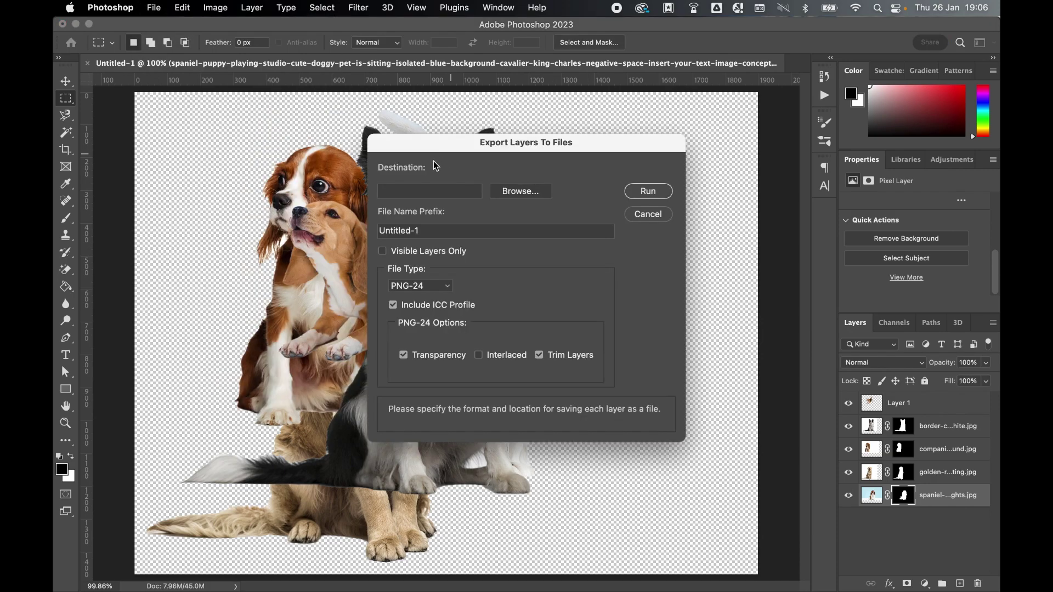
{"action": "left_click", "coordinate": [507, 195]}
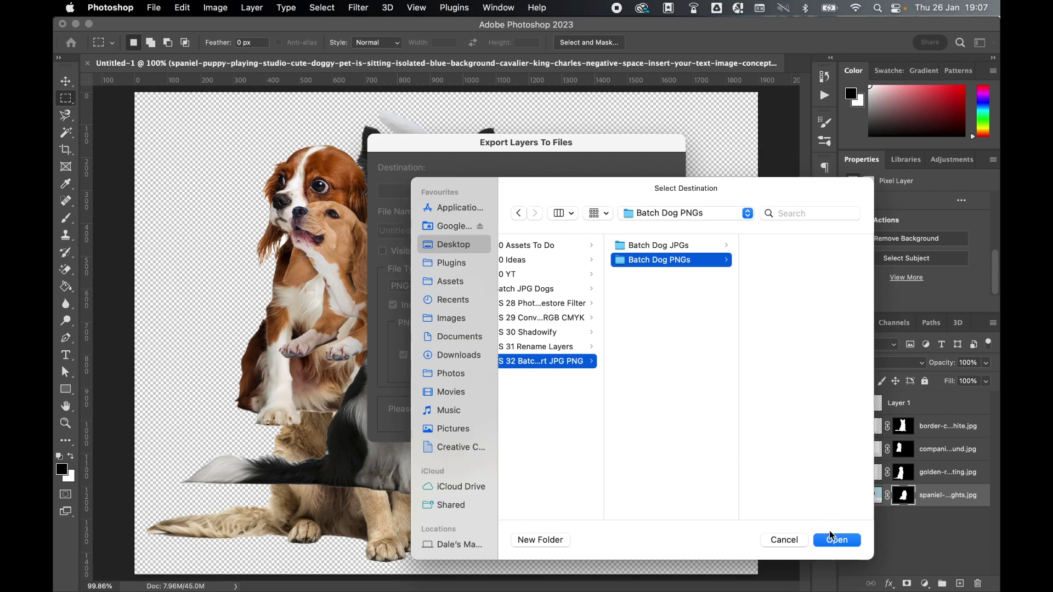
{"action": "left_click", "coordinate": [831, 540]}
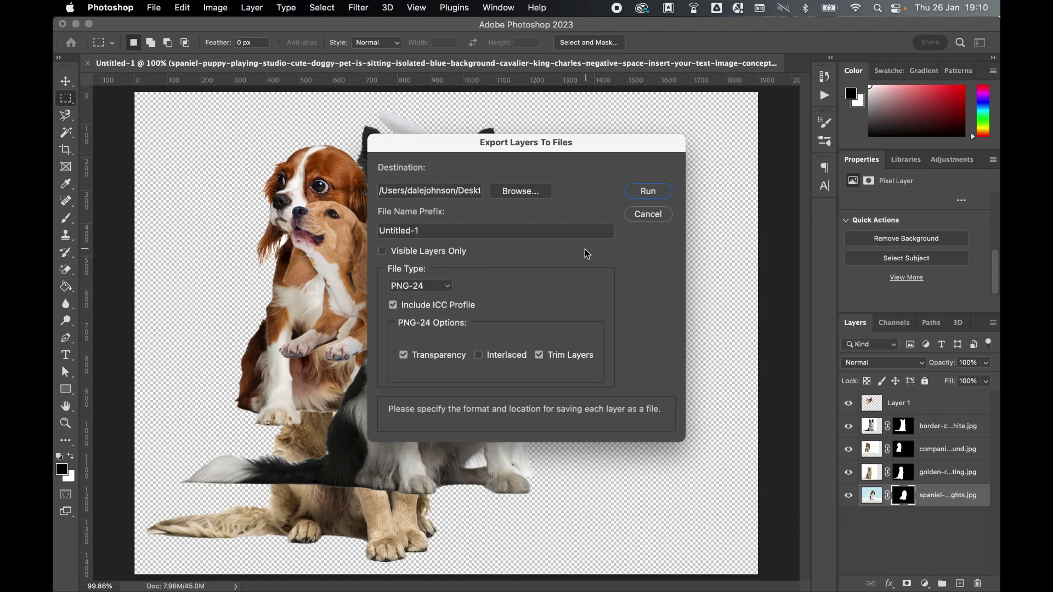
{"action": "left_click", "coordinate": [557, 235]}
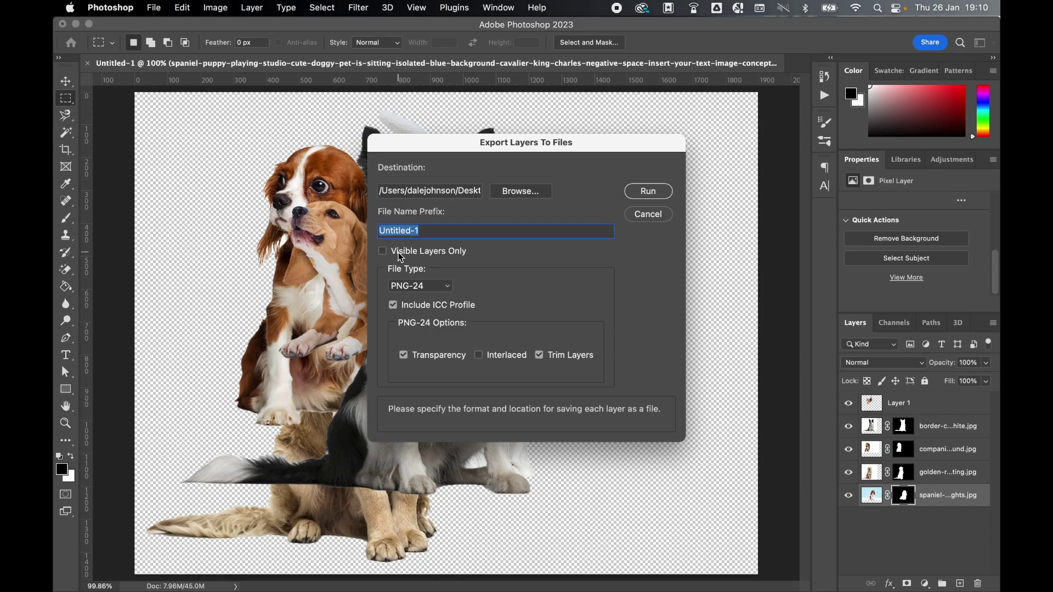
Step: Run the export of all layers as transparent PNG-24 files and dismiss the success alert
{"action": "left_click", "coordinate": [444, 287]}
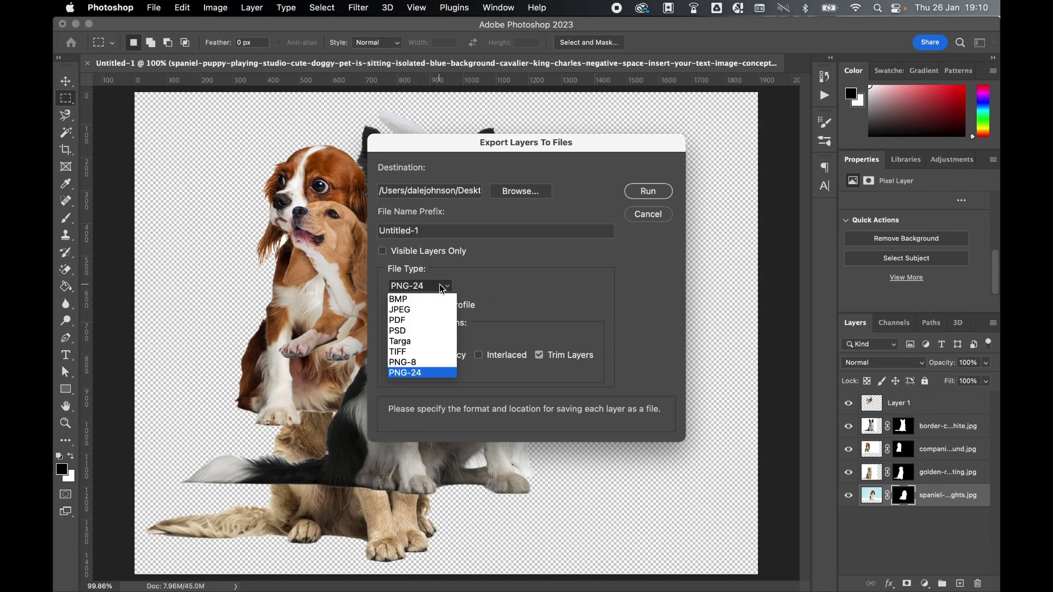
{"action": "left_click", "coordinate": [415, 375]}
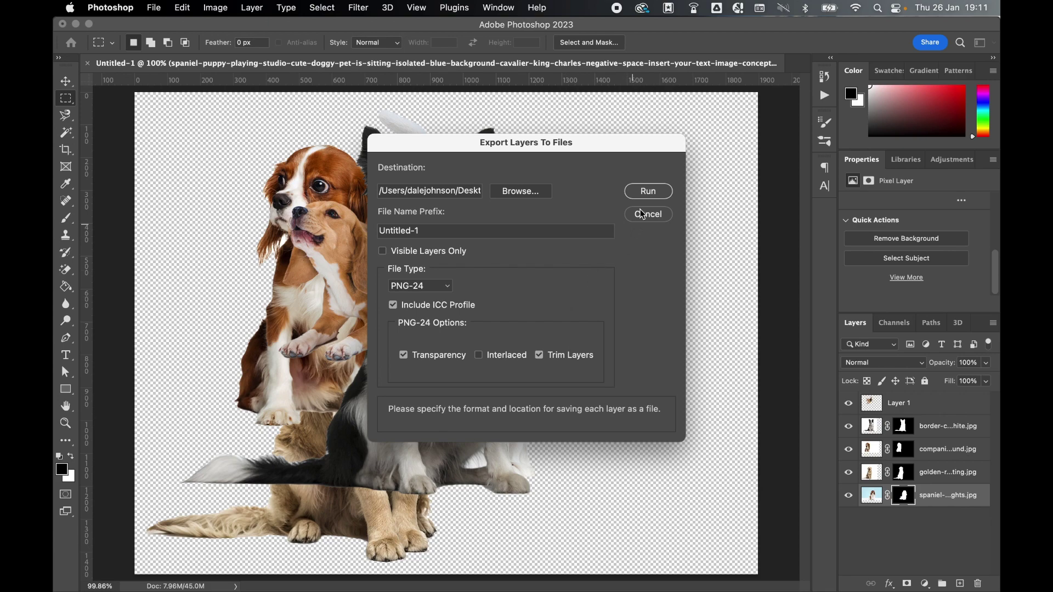
{"action": "left_click", "coordinate": [641, 192]}
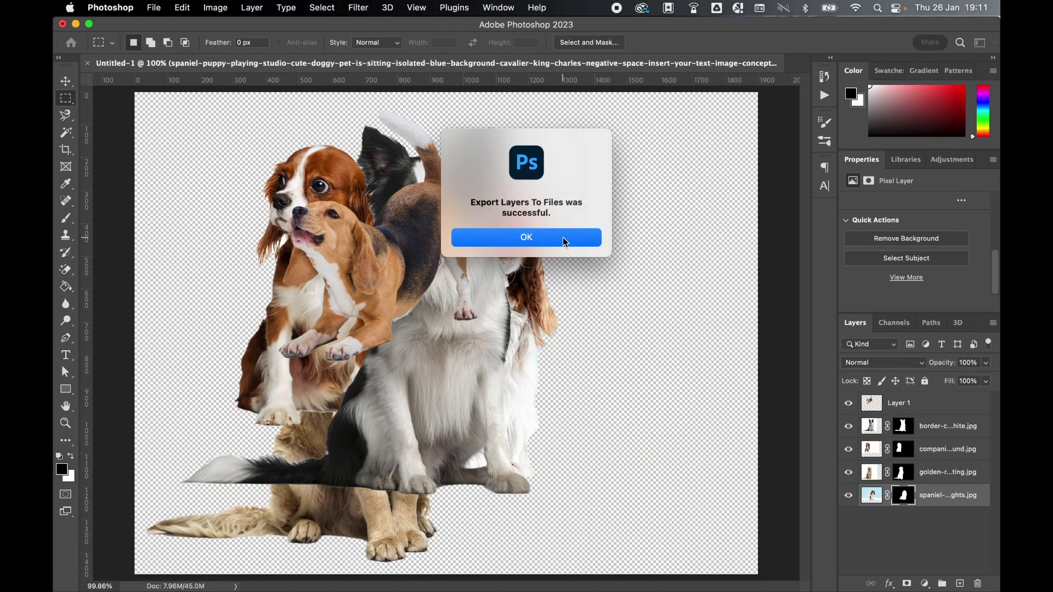
{"action": "left_click", "coordinate": [565, 237]}
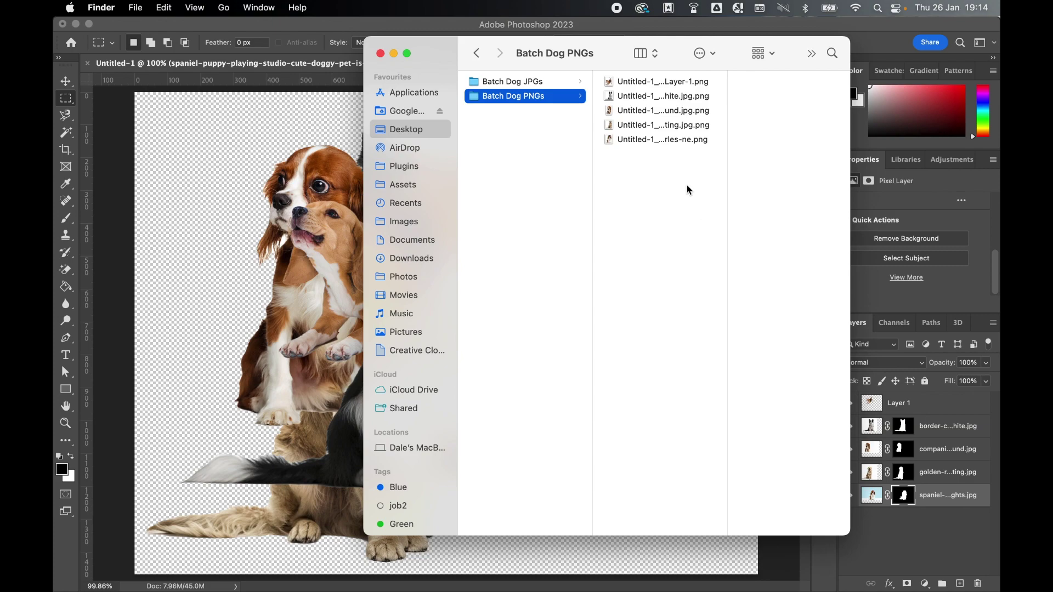
Step: Step through Finder previews of the exported PNGs, ending on the golden retriever cut-out
{"action": "key", "text": "Right"}
{"action": "key", "text": "Down"}
{"action": "key", "text": "Down"}
{"action": "key", "text": "Down"}
{"action": "key", "text": "Down"}
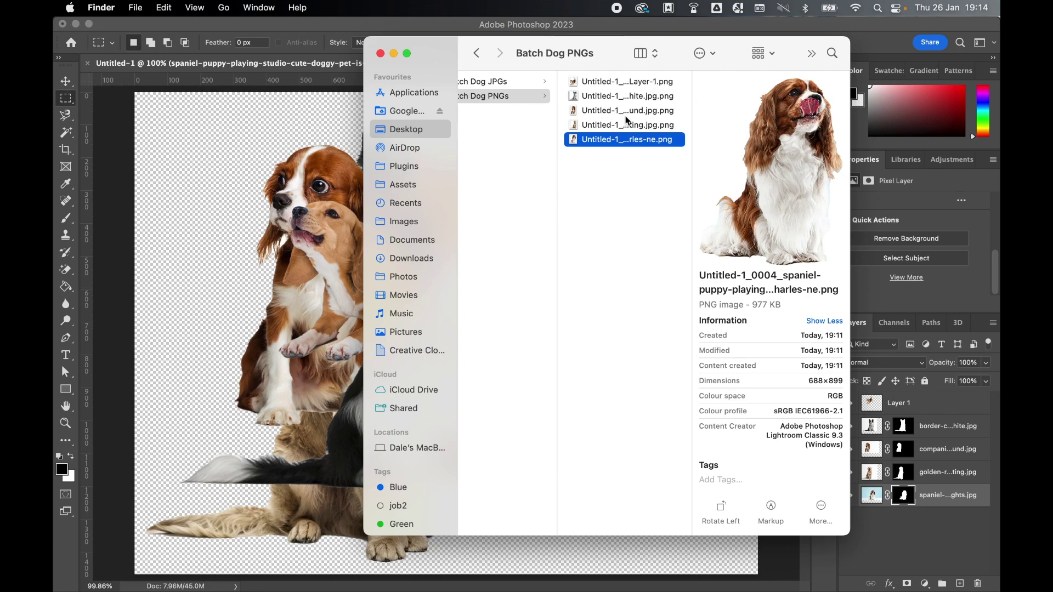
{"action": "key", "text": "alt+Up"}
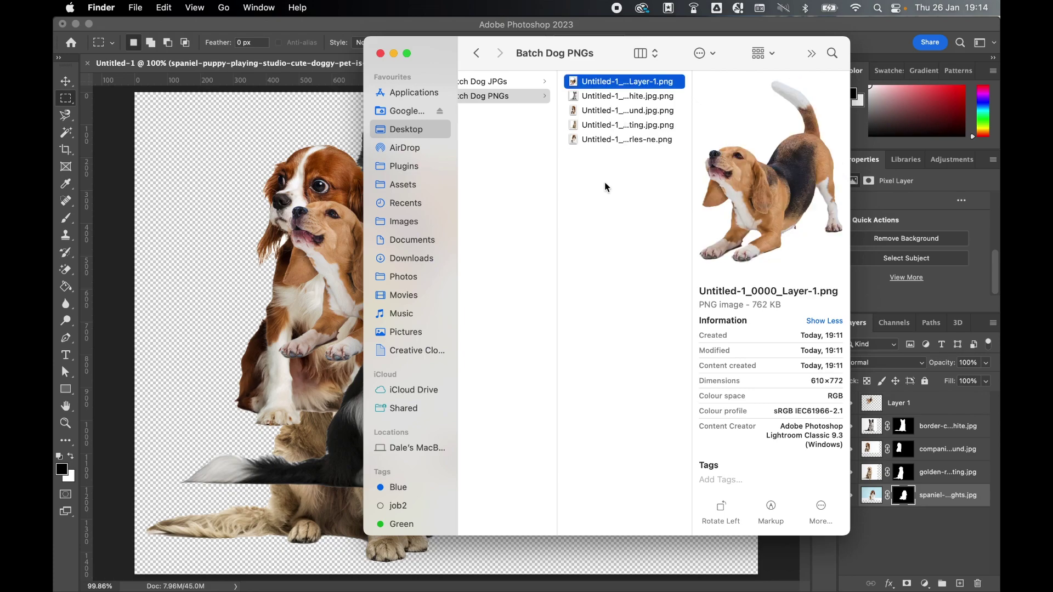
{"action": "key", "text": "Down"}
{"action": "key", "text": "Down"}
{"action": "key", "text": "Down"}
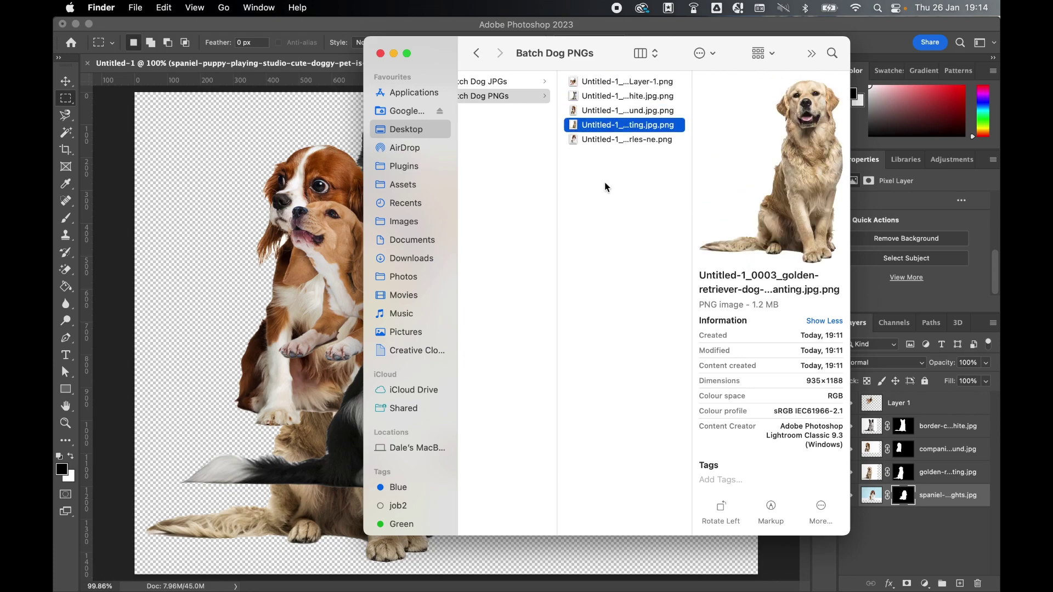